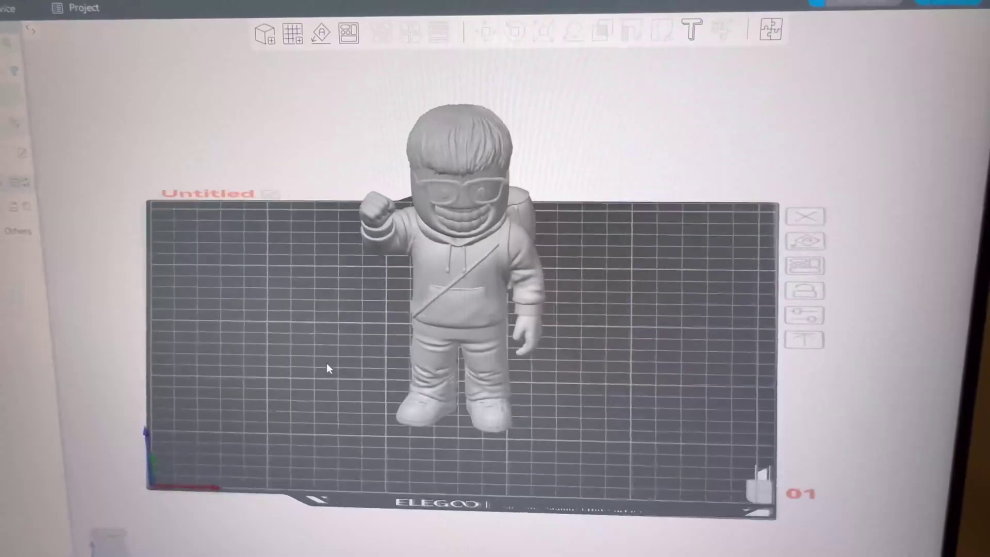
Look over the emailed child's drawing, then move to a blank new ChatGPT chat.
drag(327, 367, 258, 376)
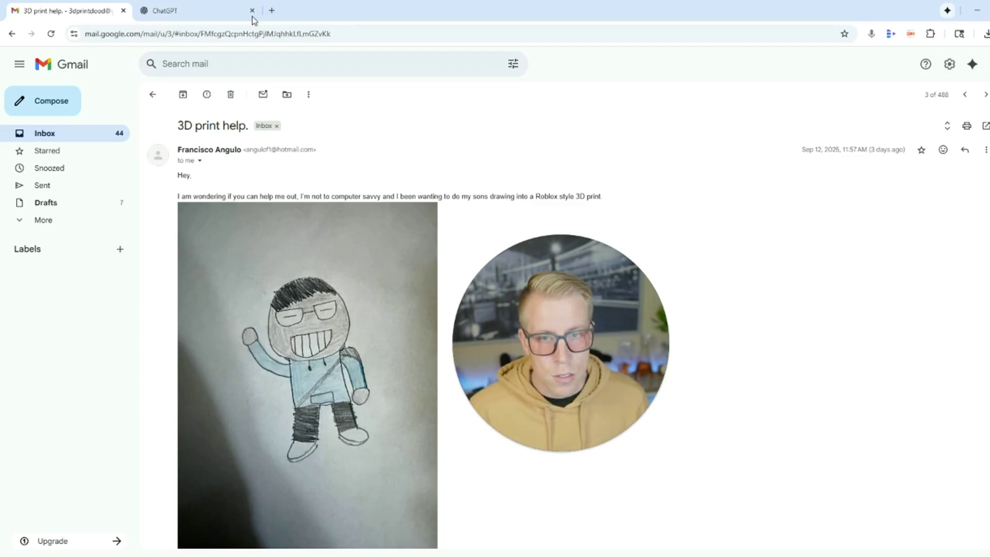
click(229, 13)
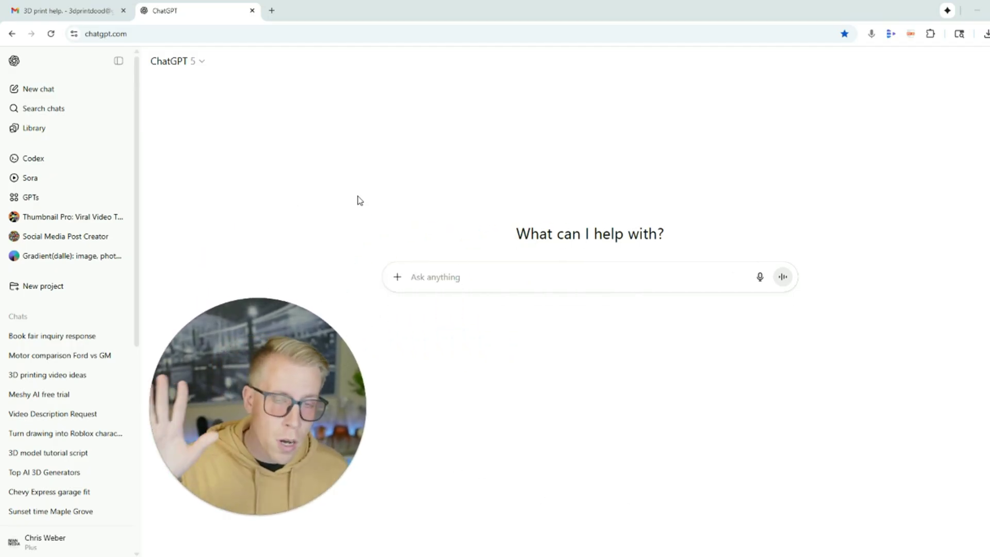
Attach the drawing image0 and dictate a prompt for a realistic white-background character render.
click(398, 279)
click(427, 303)
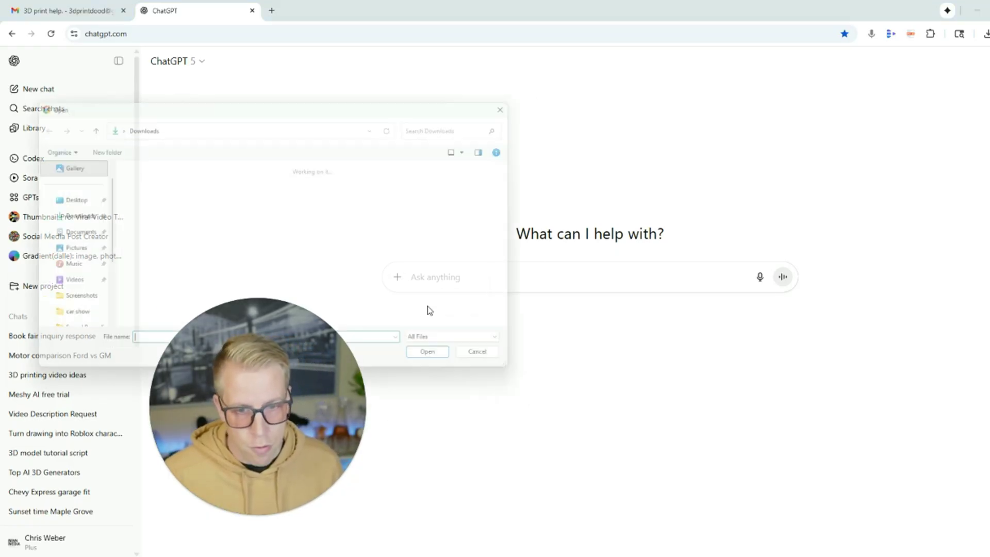
double_click(140, 281)
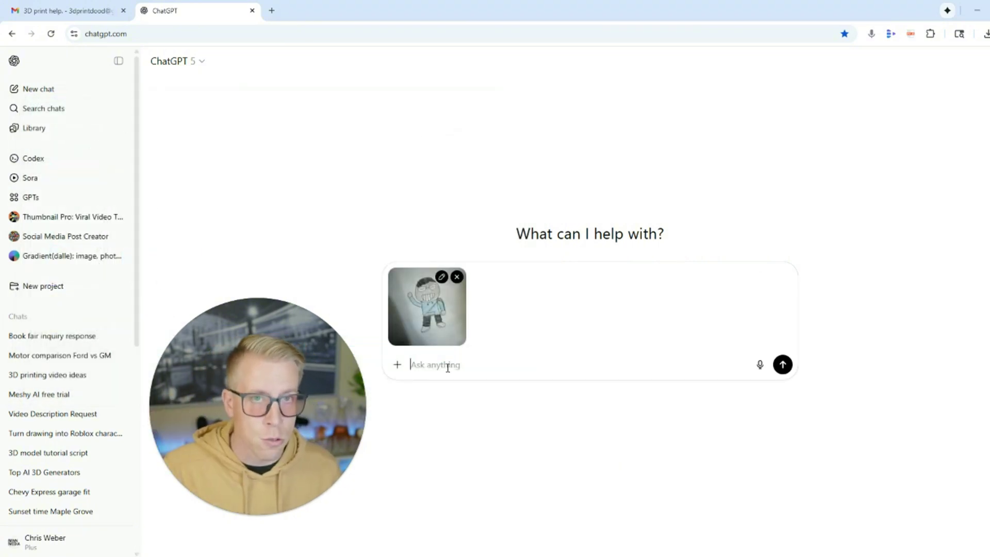
key(alt+l)
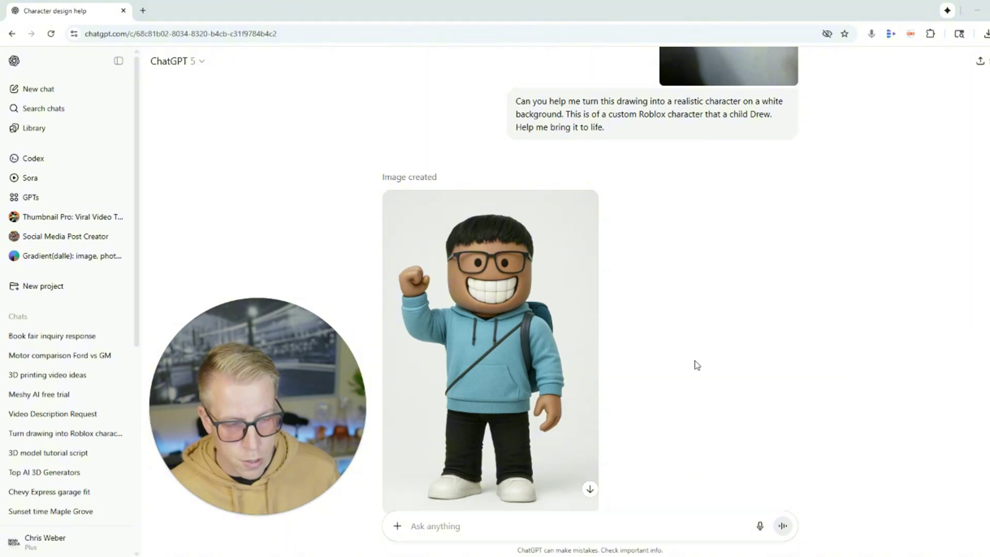
Download the generated realistic character render as a PNG.
scroll(694, 365, up, 4)
scroll(711, 375, down, 5)
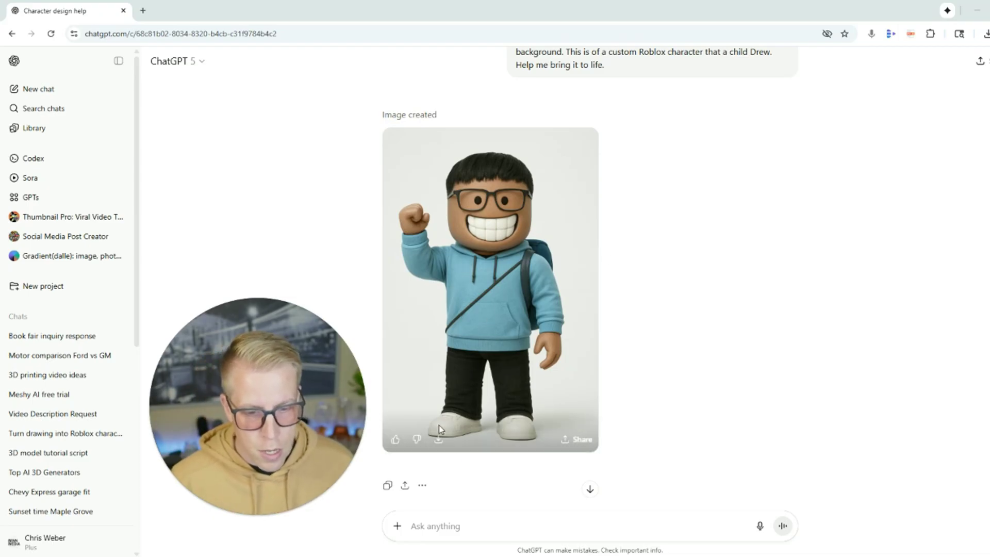
click(439, 440)
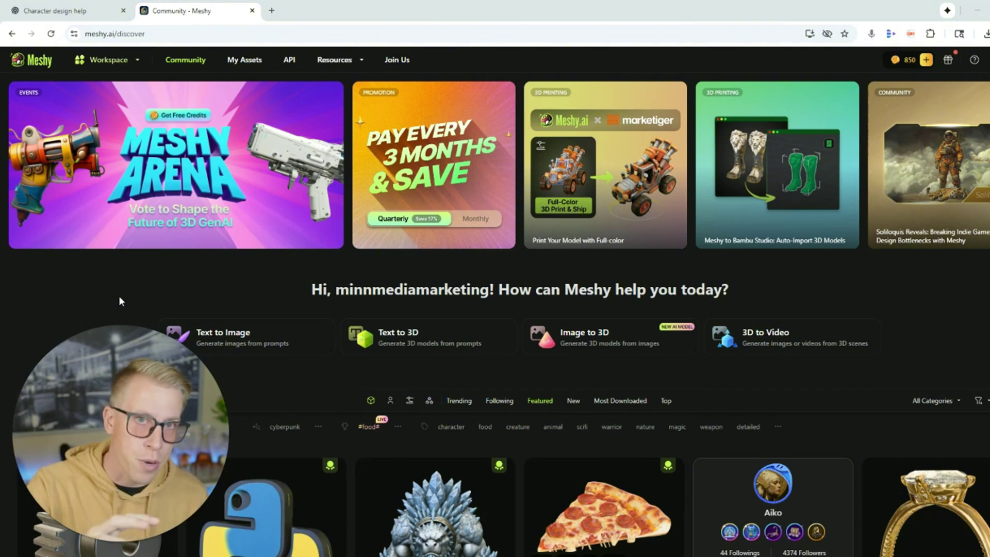
Start a new Image to 3D model from the Meshy home page.
drag(150, 447, 137, 226)
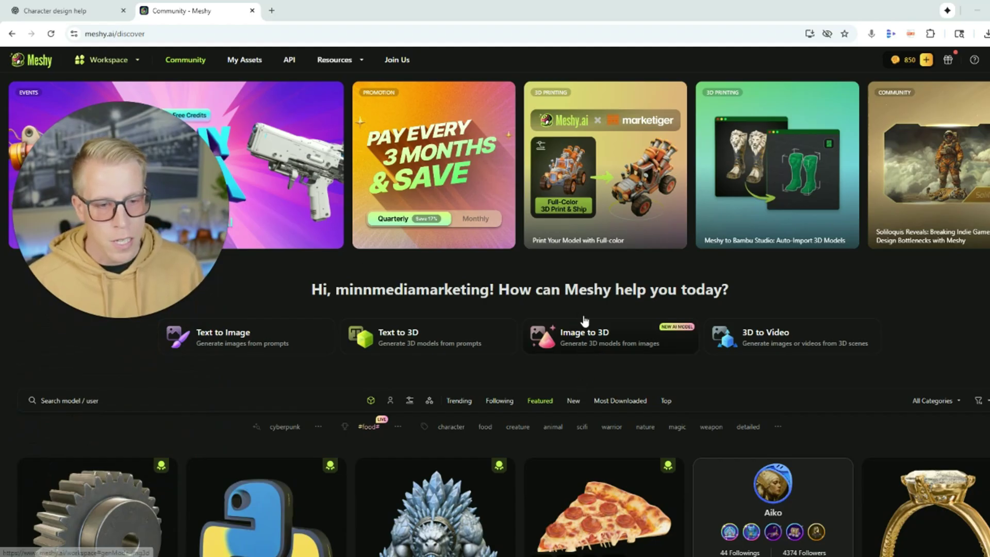
click(568, 344)
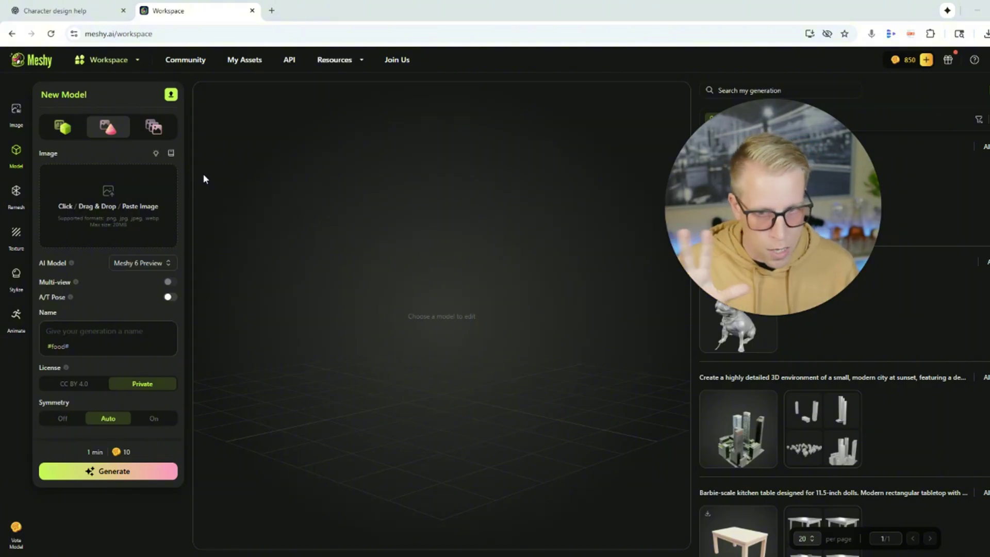
Upload the ChatGPT character PNG, name the model 'Roblox Drawing', and generate it.
click(108, 199)
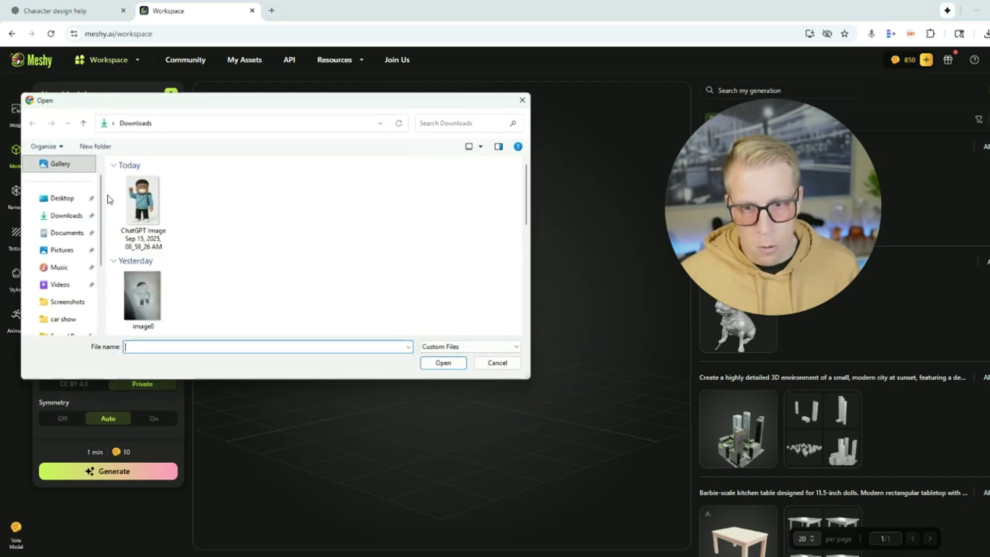
double_click(152, 200)
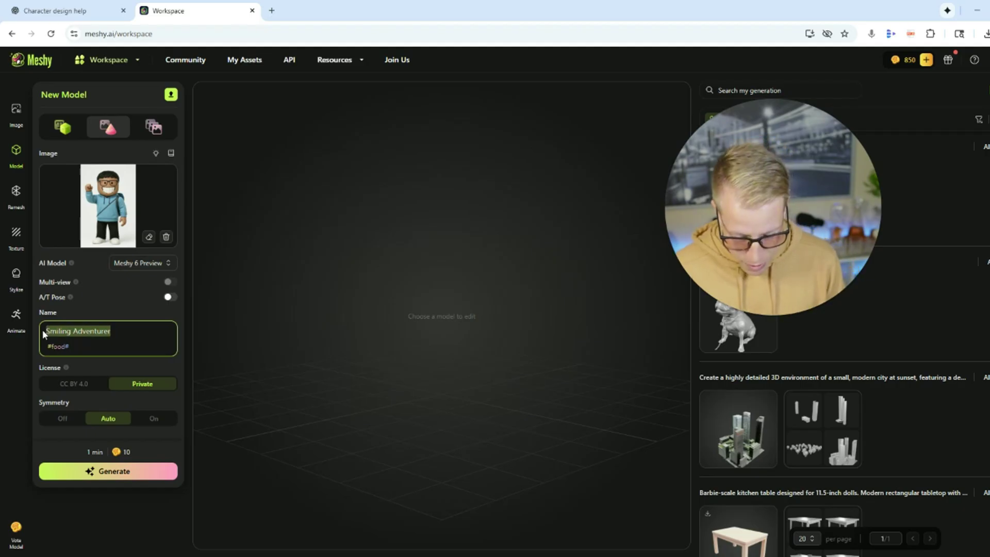
text(Roblox Drawing)
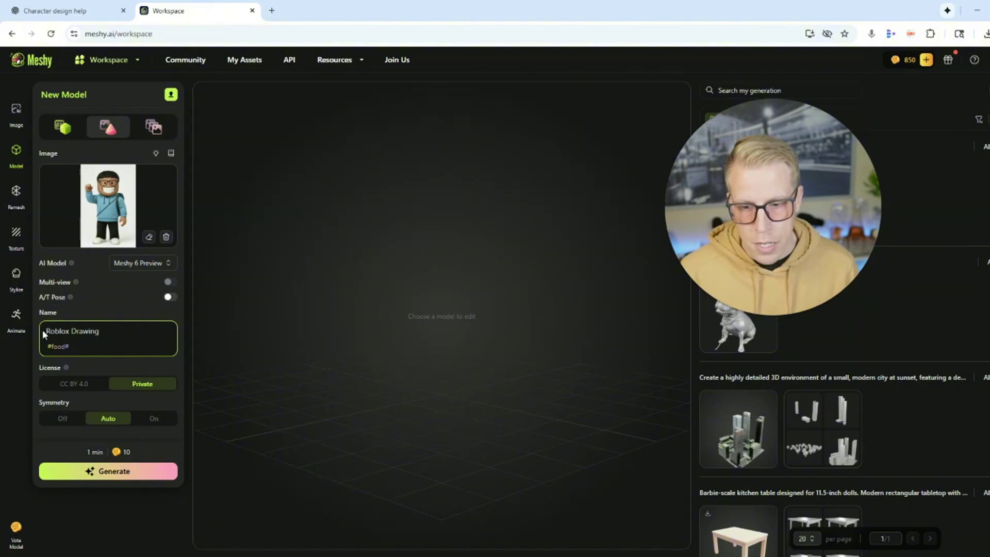
click(104, 472)
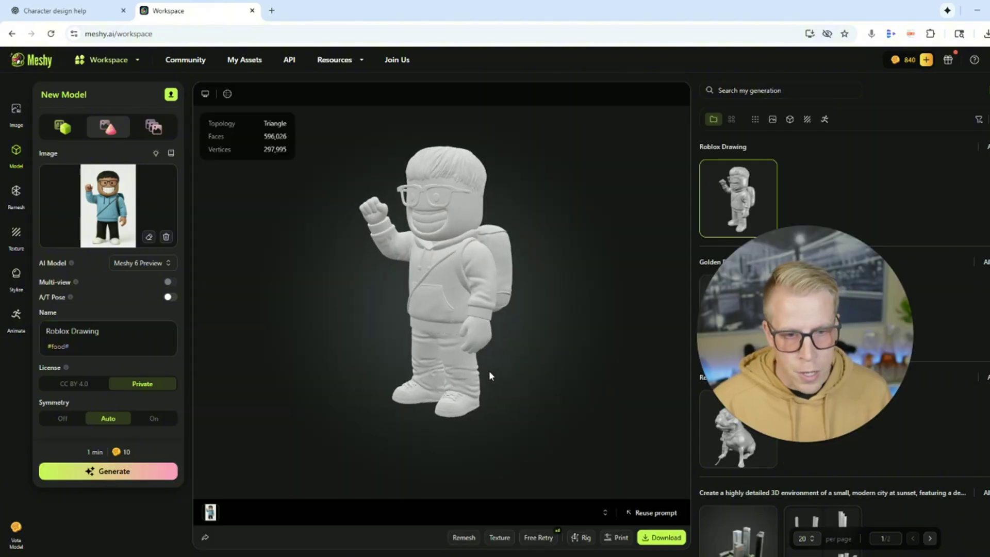
Orbit the new character, then compare the Golden Pup, table and PVC elbow generations.
drag(489, 371, 551, 389)
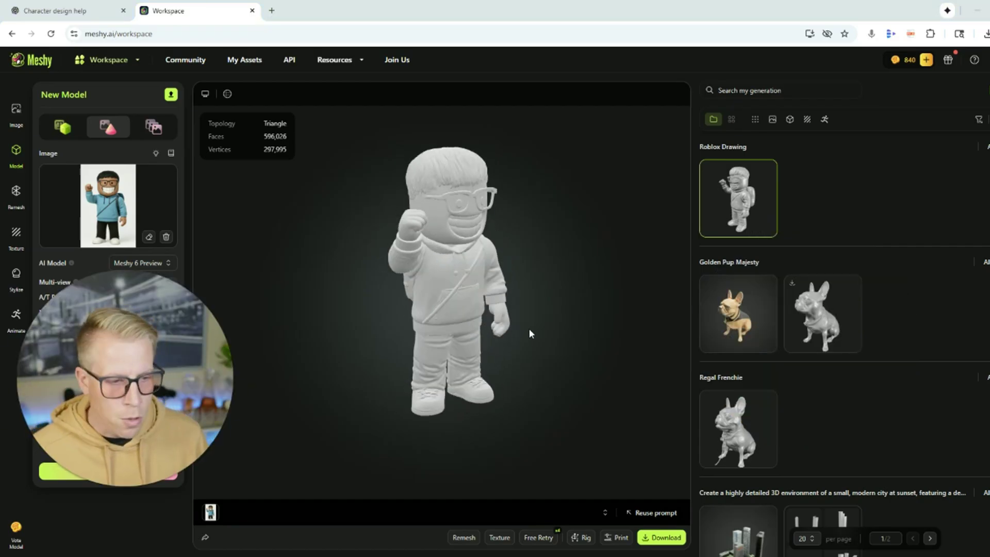
click(839, 331)
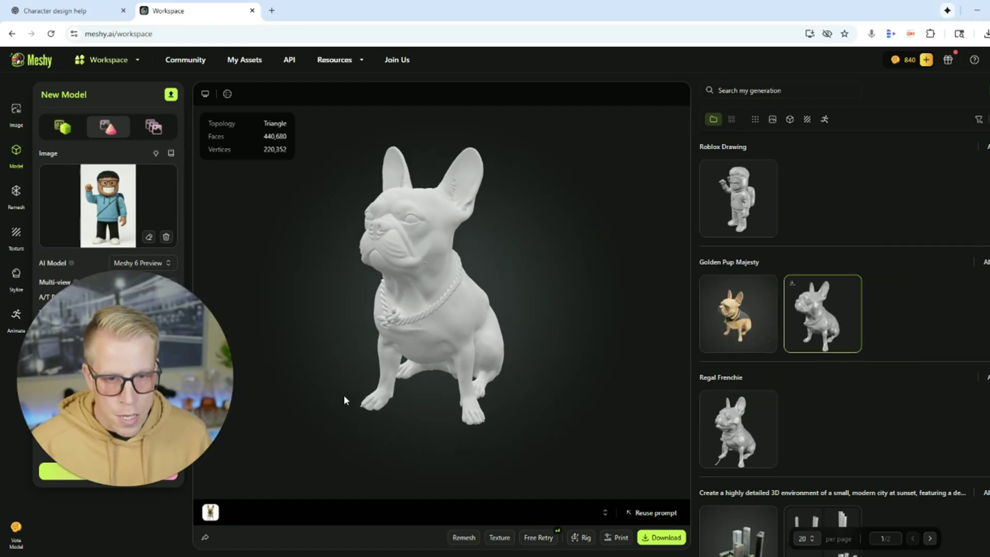
drag(384, 400, 530, 372)
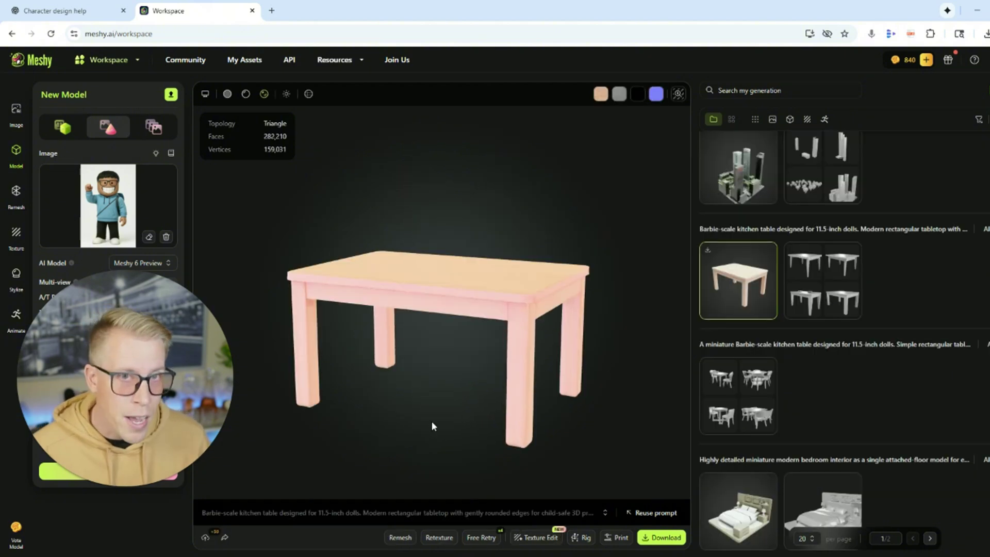
mouse_move(432, 421)
mouse_down()
mouse_move(449, 416)
mouse_move(462, 379)
mouse_move(404, 431)
mouse_move(453, 431)
mouse_move(442, 426)
mouse_up()
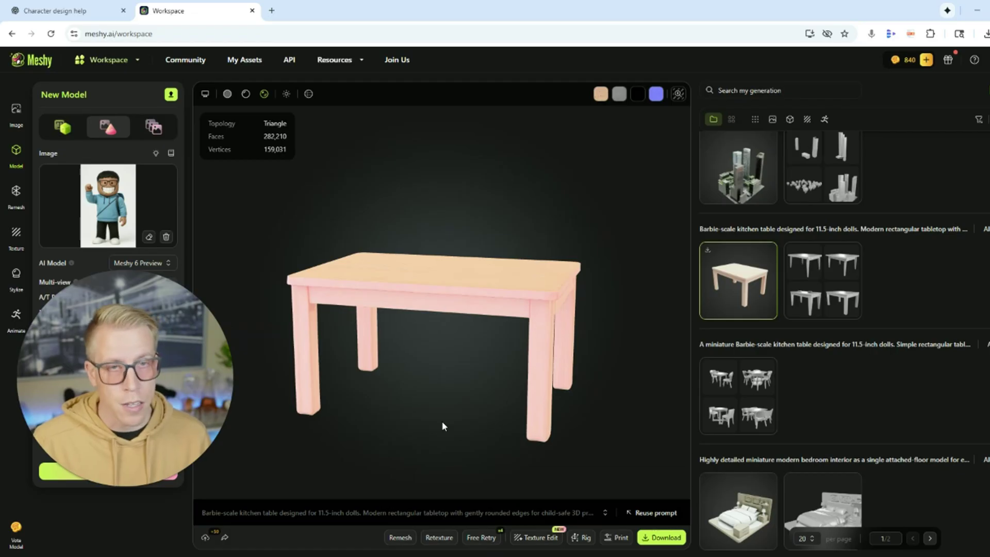
drag(443, 426, 424, 410)
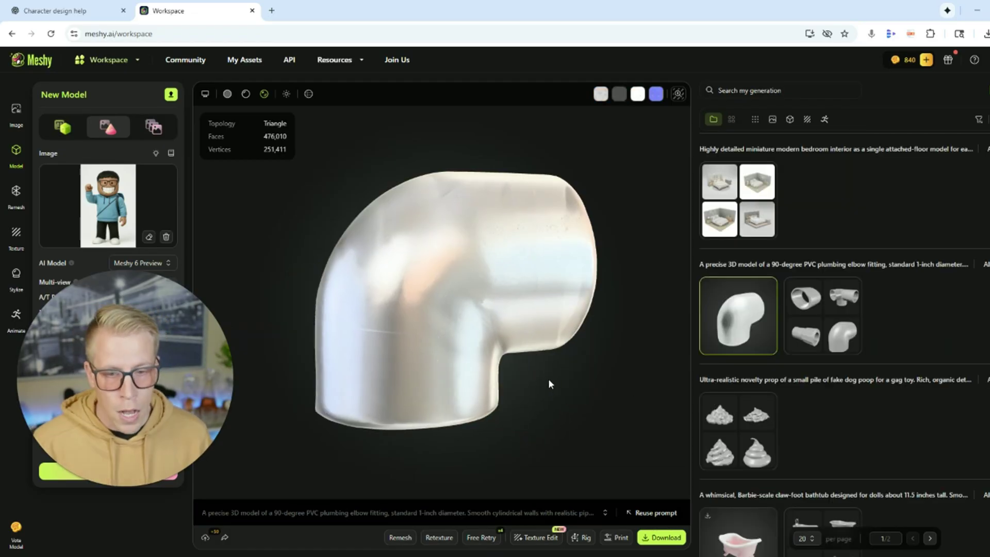
drag(549, 379, 407, 369)
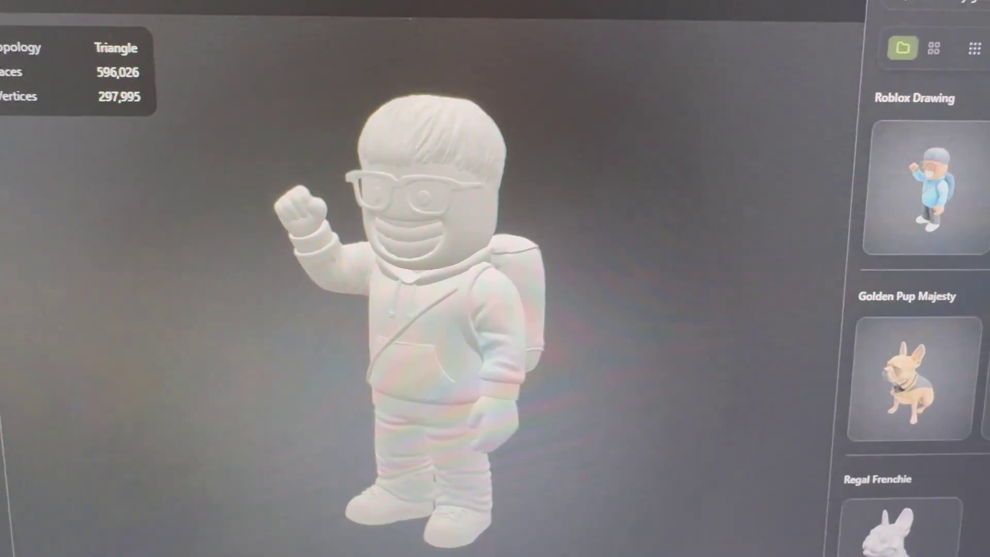
Orbit the white Roblox Drawing figure to inspect its detail from the side.
drag(409, 483, 314, 415)
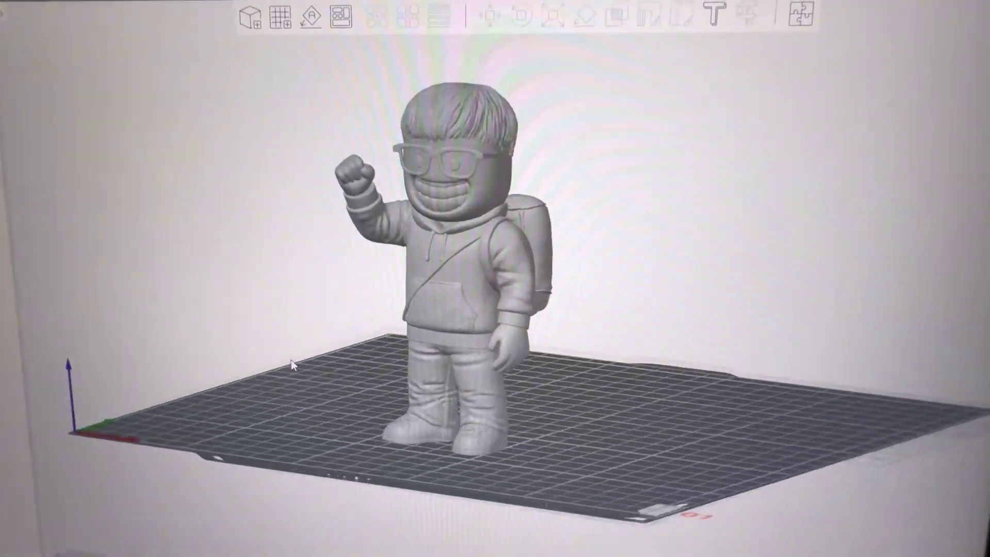
drag(292, 365, 196, 374)
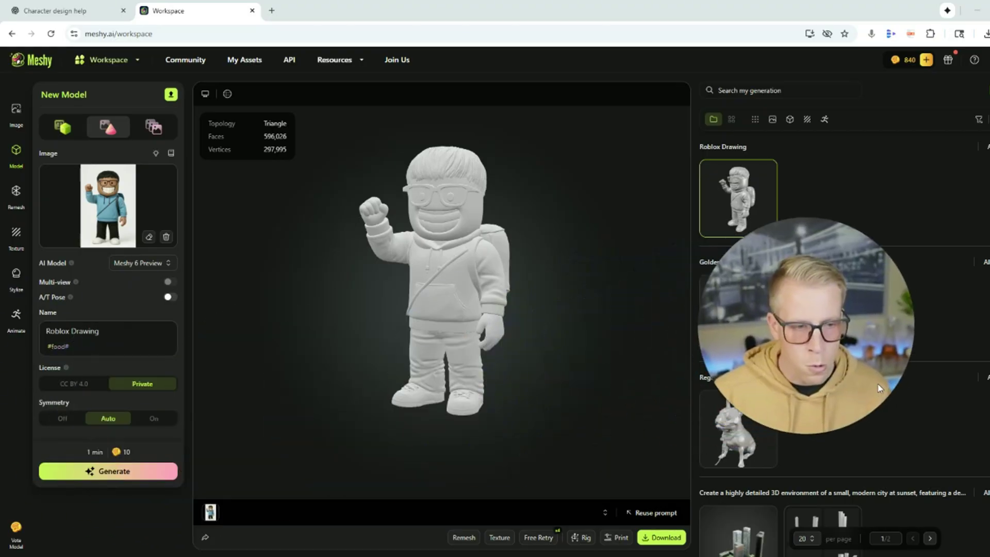
Download the Roblox Drawing mesh as a 28.4 MB STL and bring up texturing.
drag(488, 408, 541, 431)
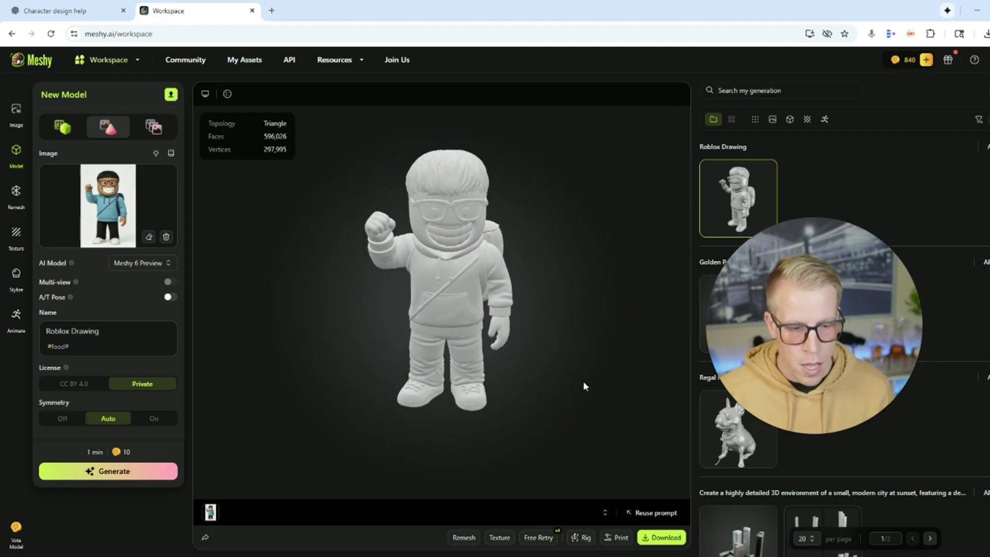
click(665, 538)
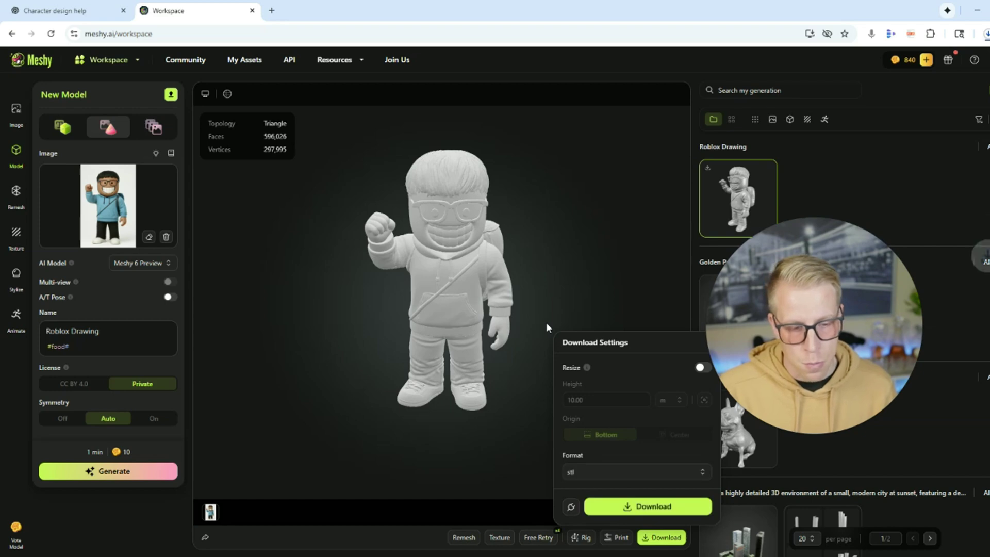
click(592, 292)
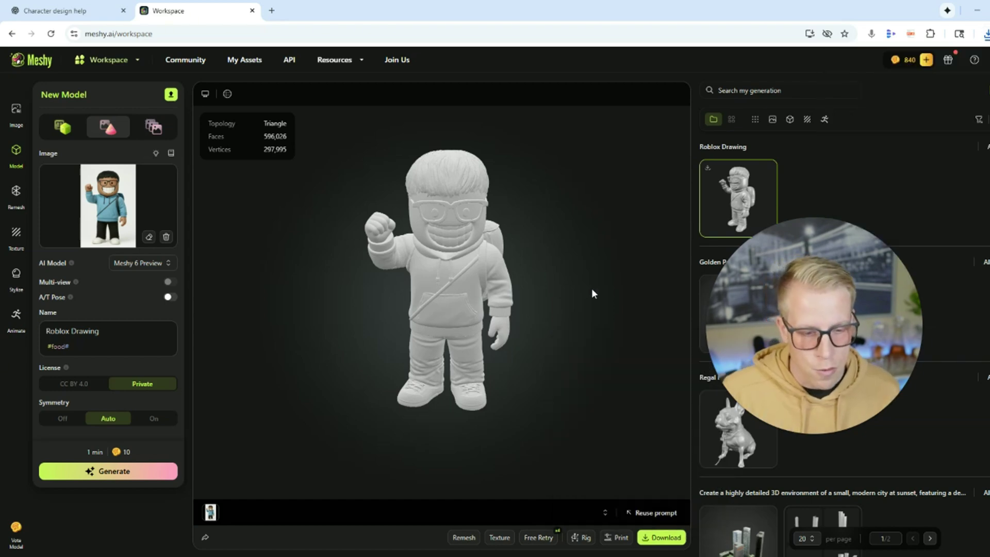
click(499, 537)
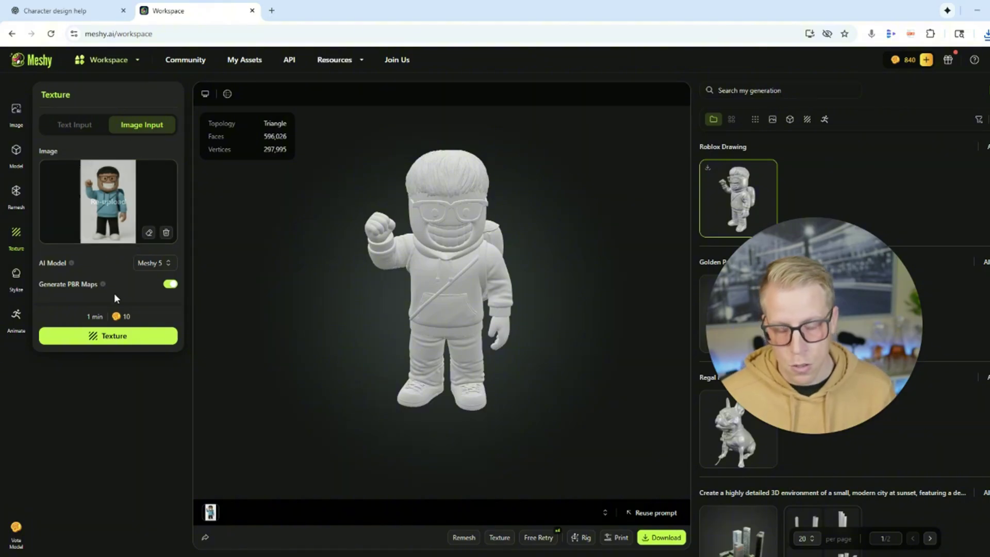
Texture the figure from the character reference image and turn it to check.
click(118, 339)
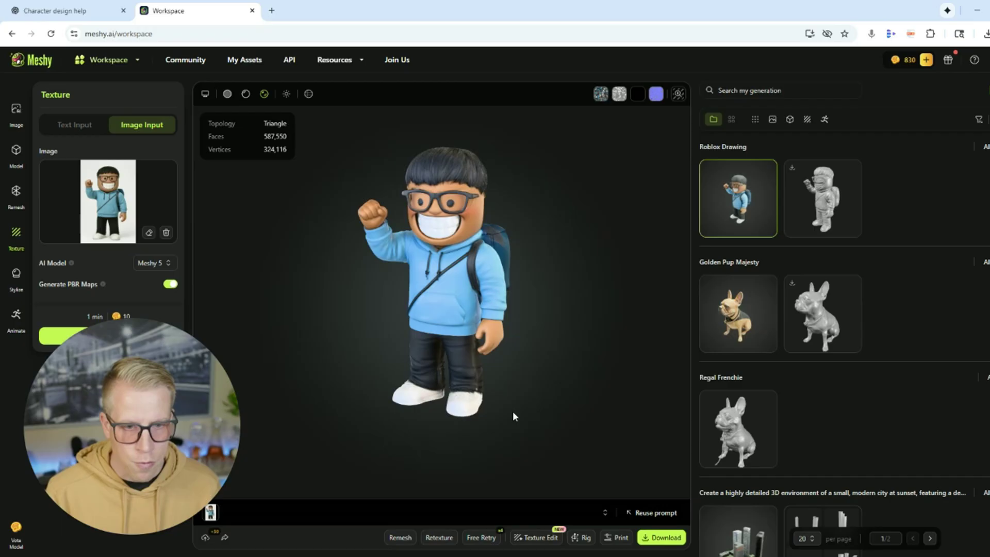
mouse_move(513, 412)
mouse_down()
mouse_move(494, 413)
mouse_move(578, 410)
mouse_move(424, 405)
mouse_move(536, 399)
mouse_move(518, 404)
mouse_up()
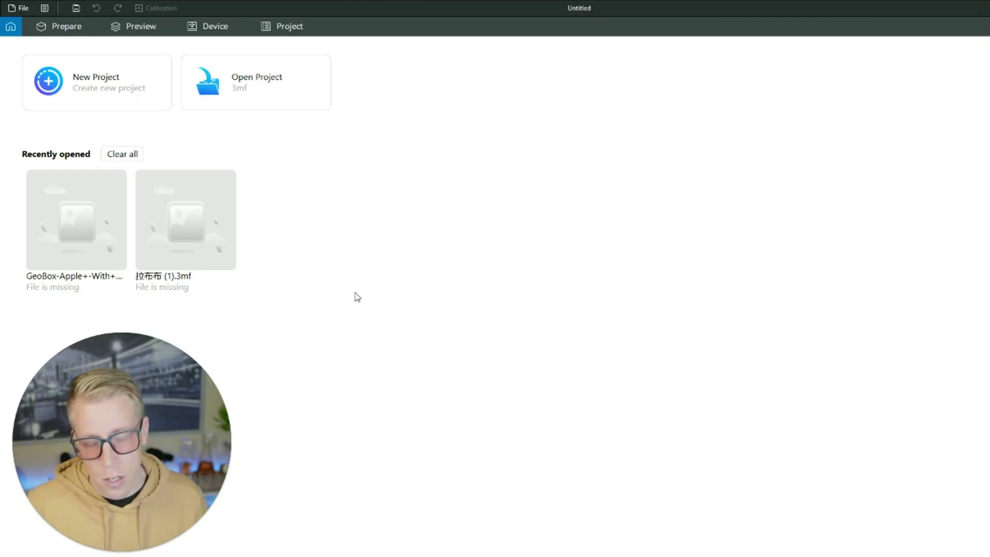
click(111, 91)
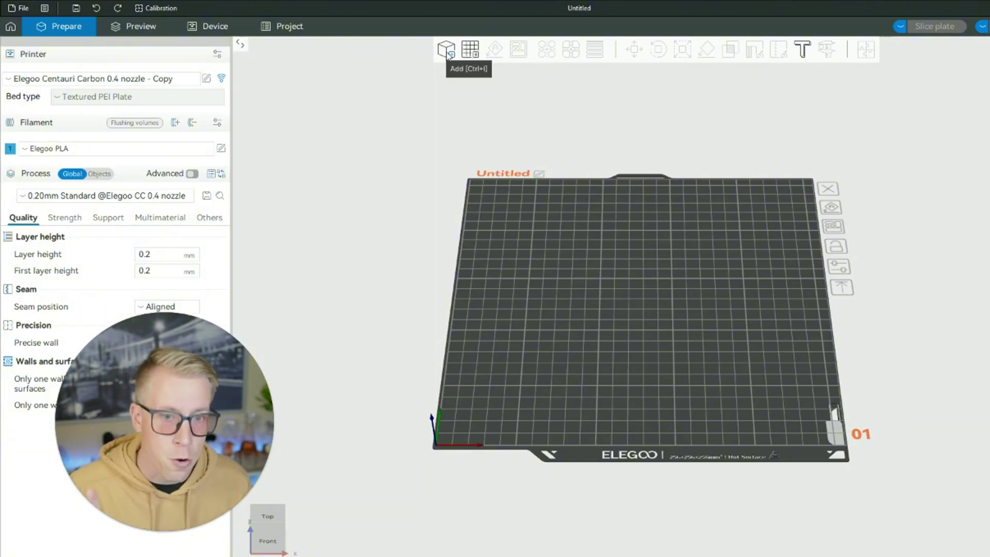
click(447, 50)
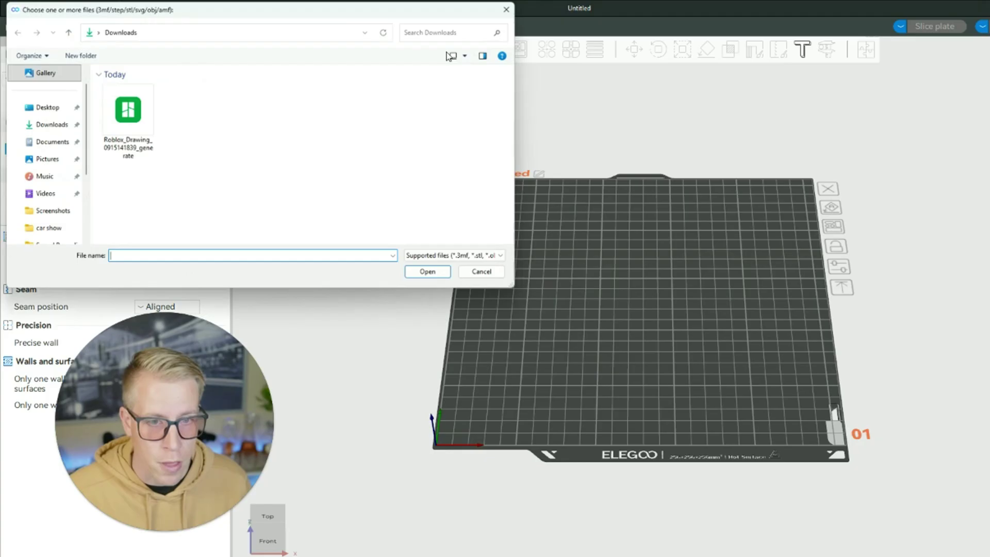
double_click(128, 111)
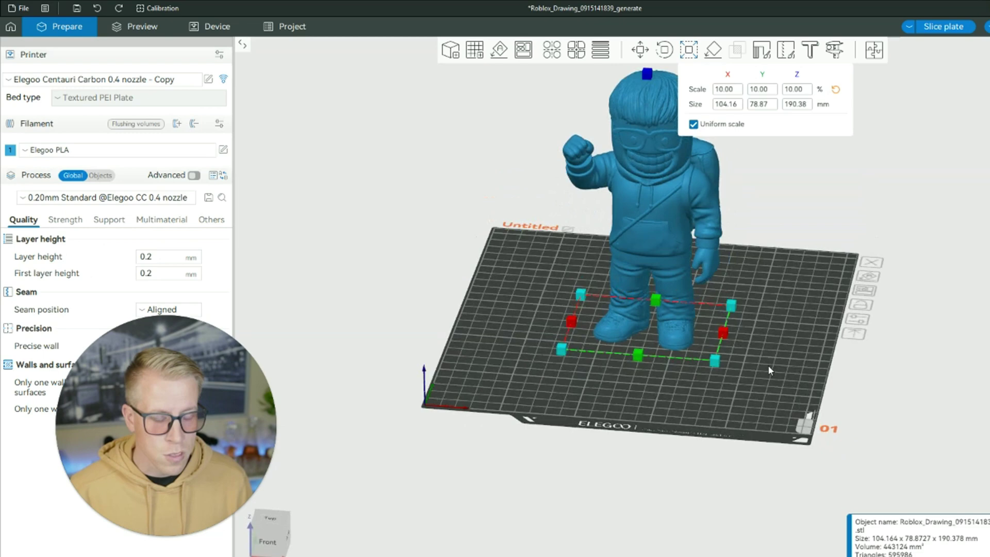
drag(769, 366, 673, 224)
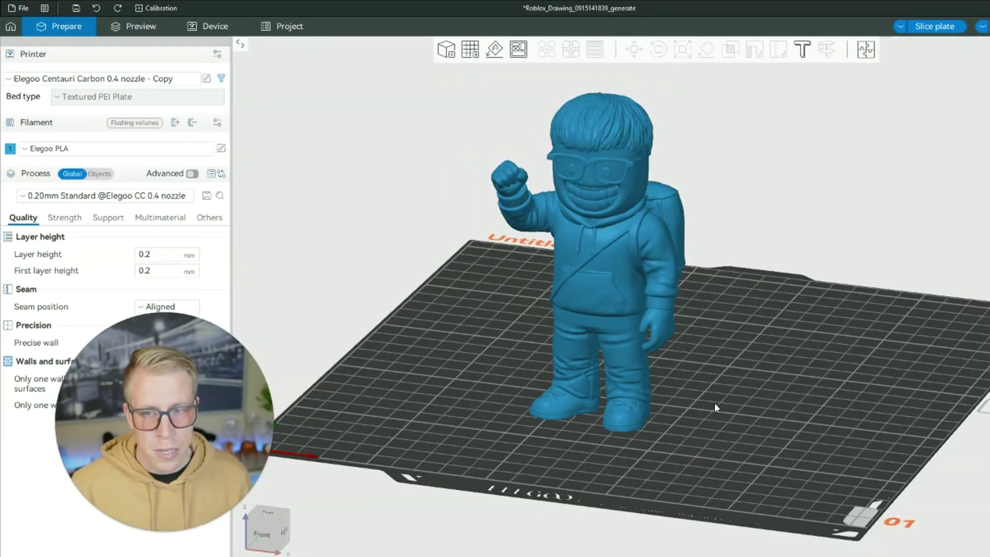
Set filament 1's colour to grey.
click(10, 149)
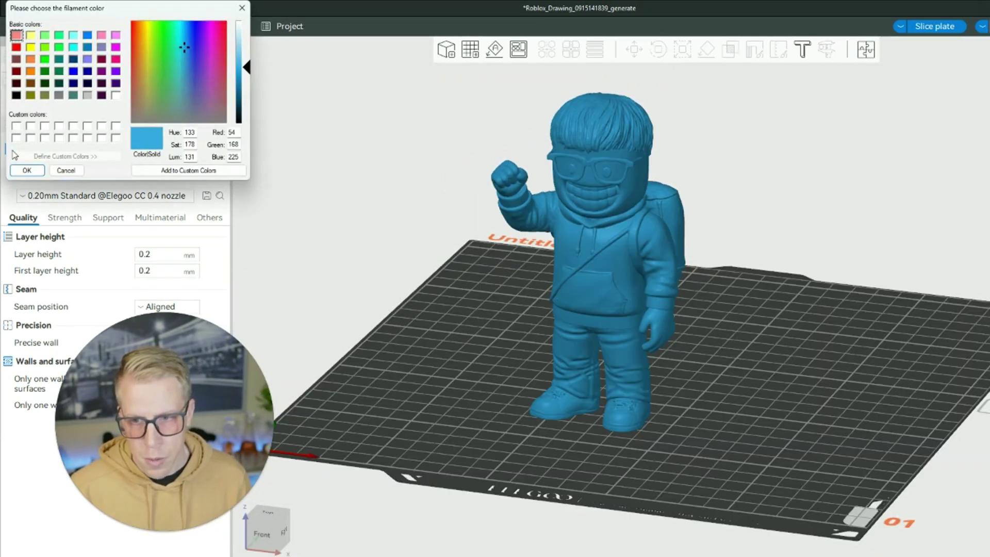
click(87, 95)
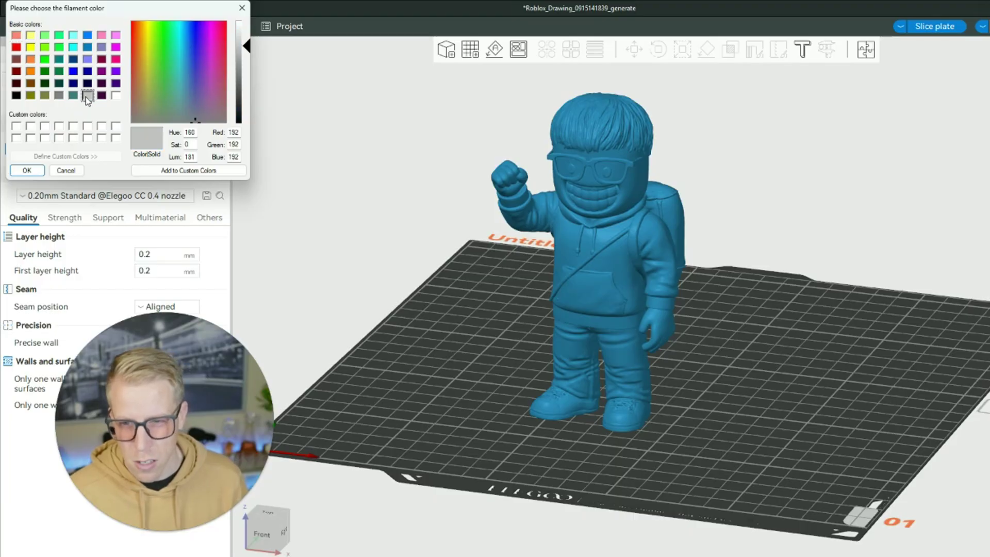
click(27, 171)
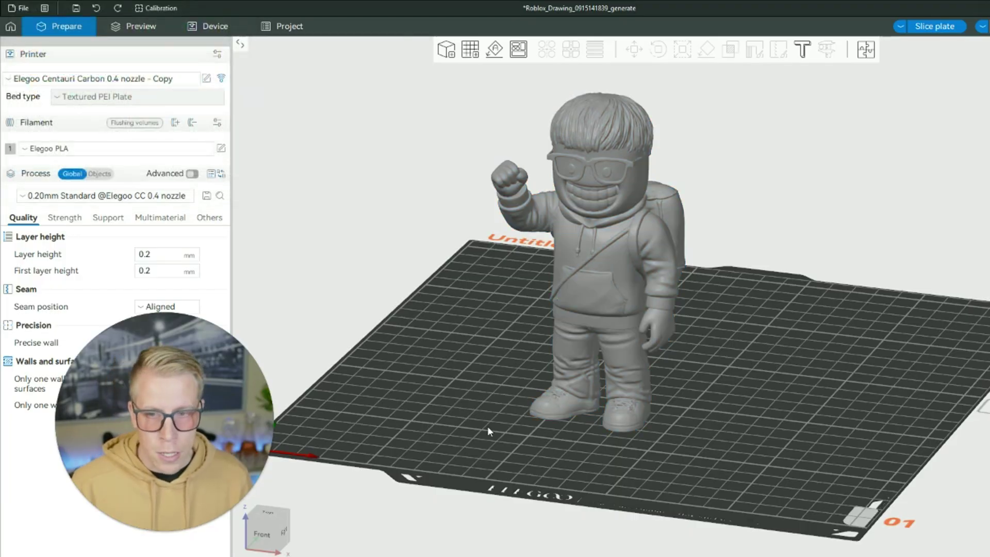
Select the whole figure and show its Support settings, currently off with a 30° threshold.
drag(651, 411, 641, 448)
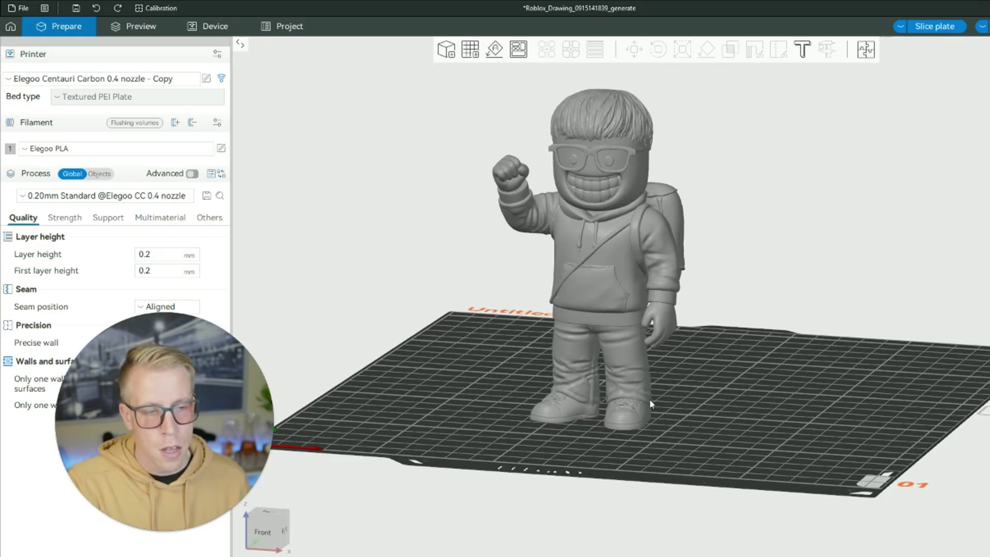
click(614, 269)
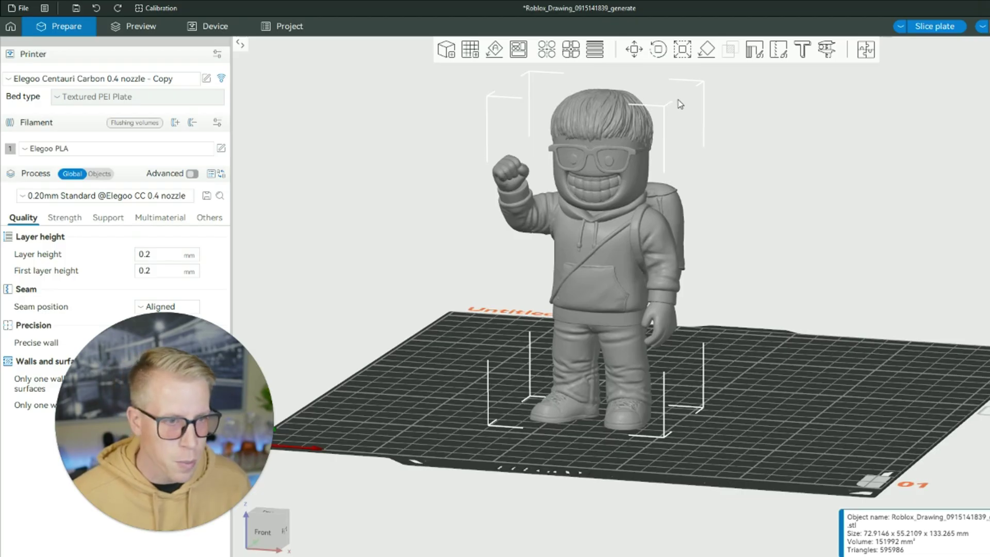
click(774, 54)
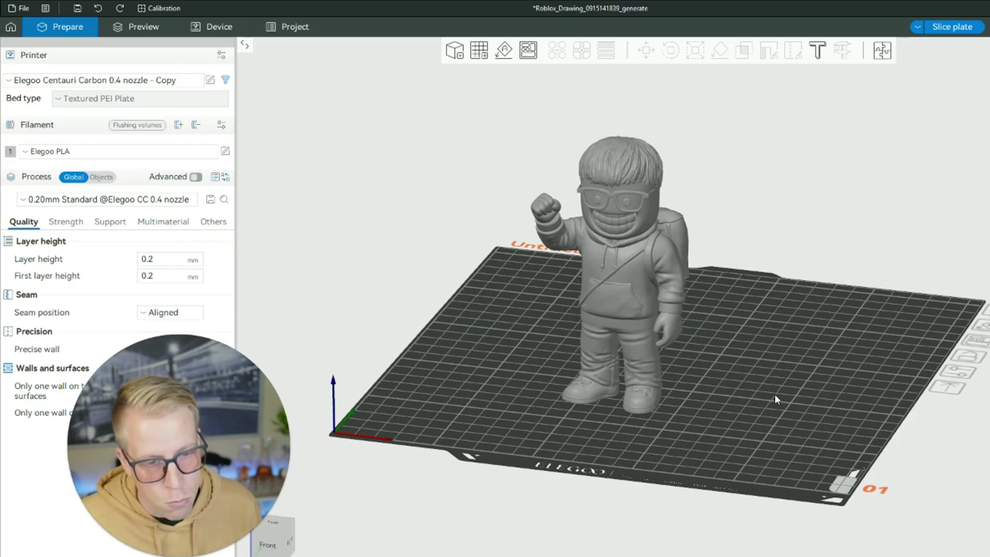
key(a)
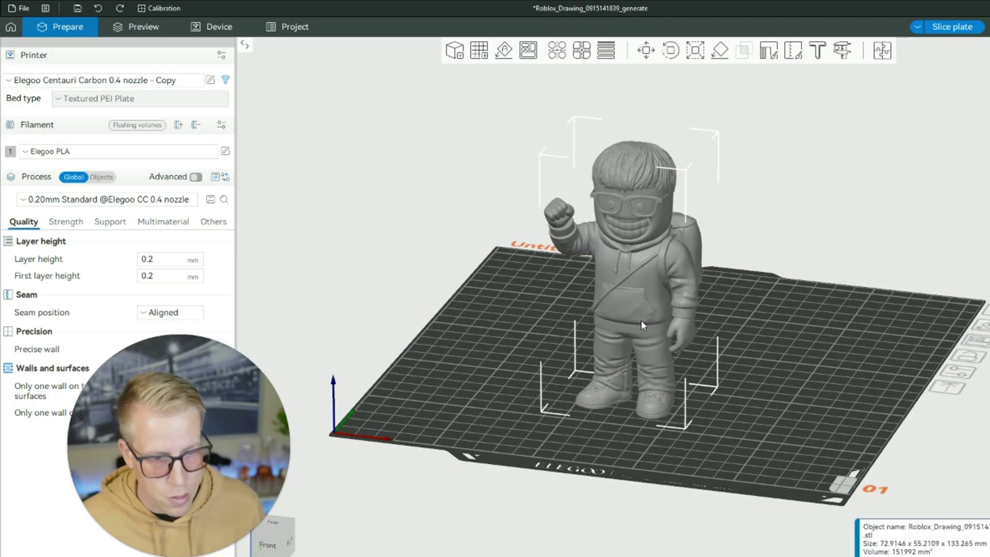
drag(769, 401, 800, 434)
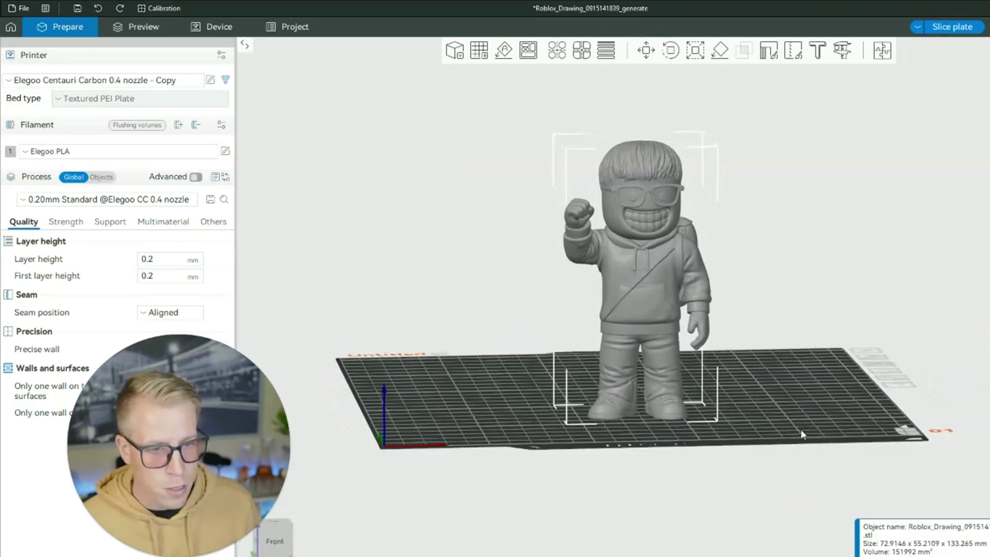
scroll(770, 431, up, 6)
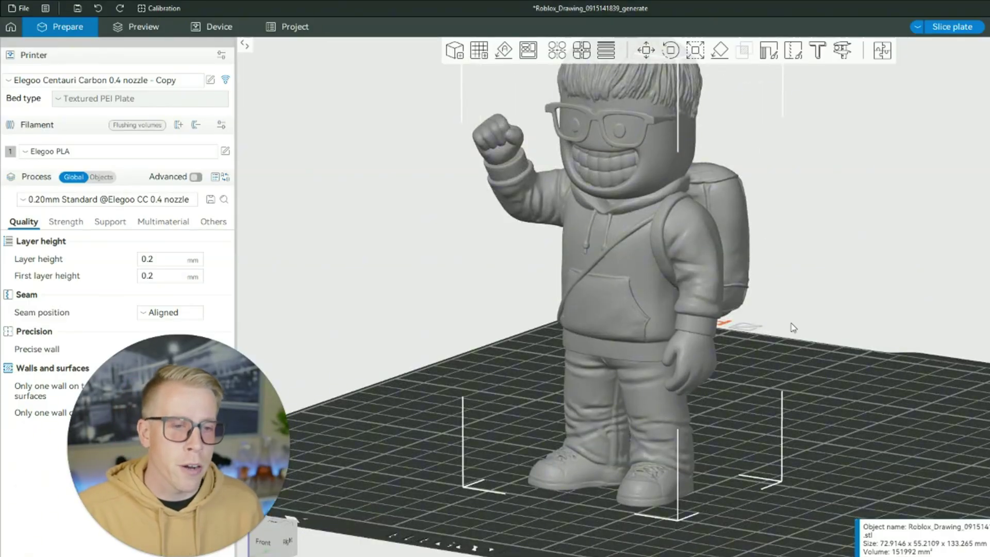
drag(793, 327, 815, 437)
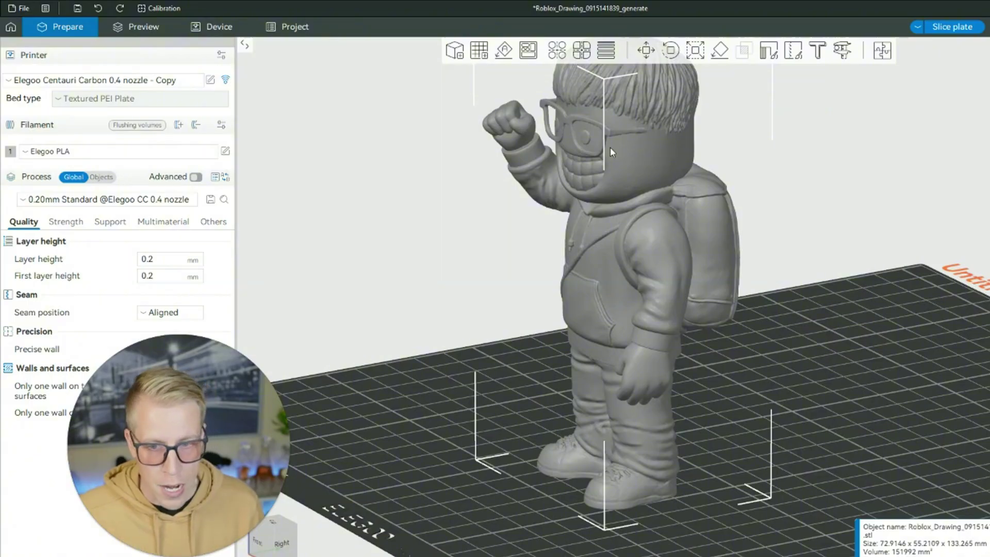
click(110, 225)
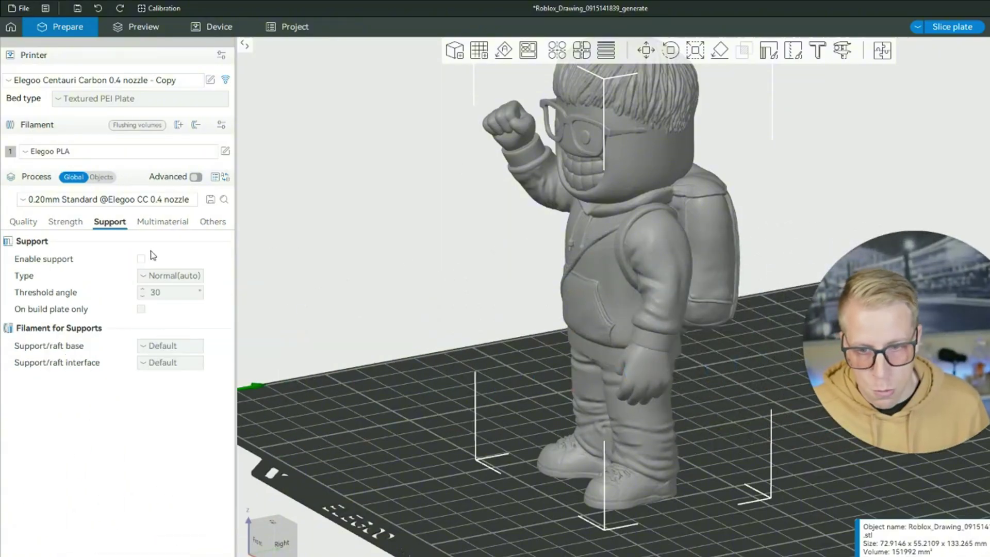
Enable Tree(auto) supports, slice the plate (2h42m, 67.03 g) and inspect the supports in Preview.
click(170, 276)
click(171, 307)
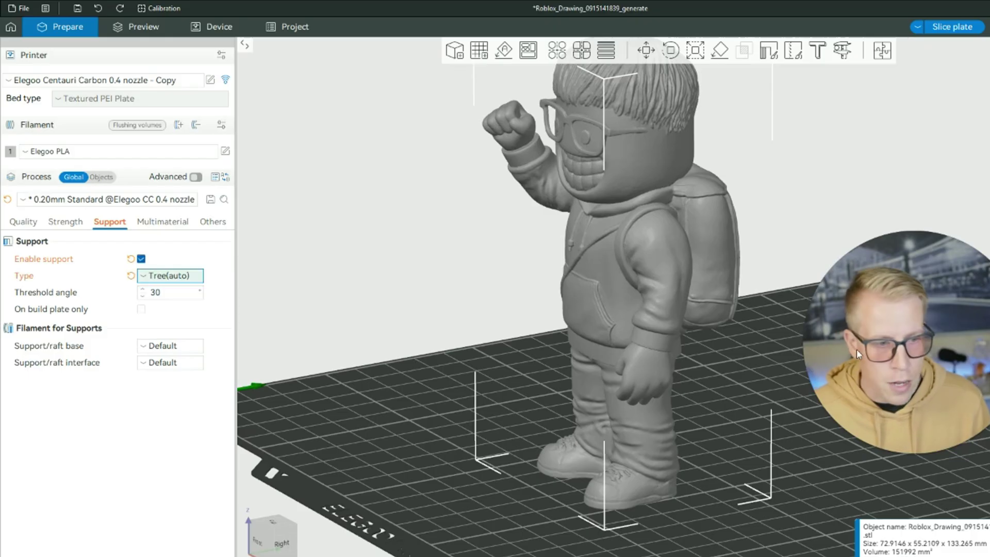
click(138, 25)
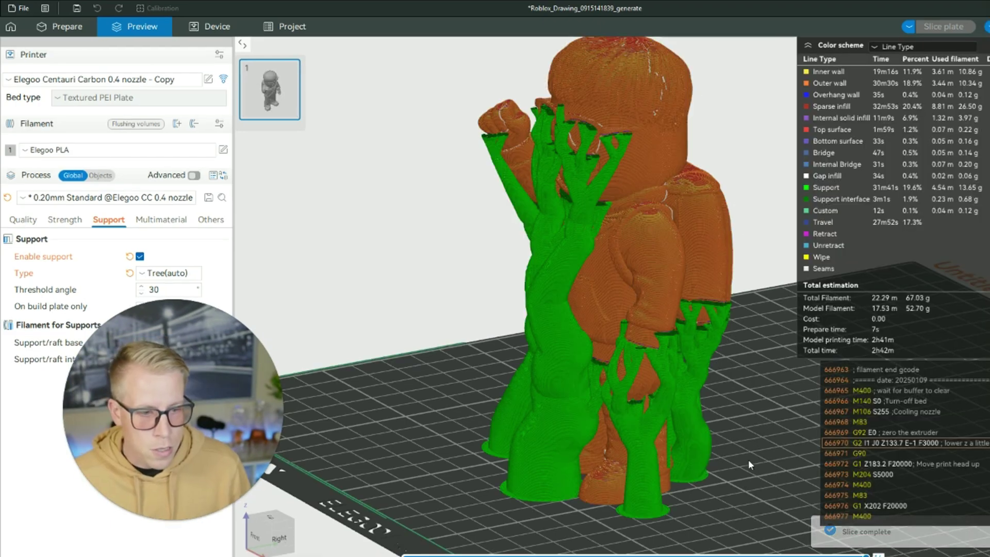
mouse_move(747, 459)
mouse_down()
mouse_move(769, 462)
mouse_move(726, 460)
mouse_move(762, 468)
mouse_up()
drag(475, 379, 333, 290)
mouse_move(646, 469)
mouse_down()
mouse_move(672, 469)
mouse_move(654, 468)
mouse_up()
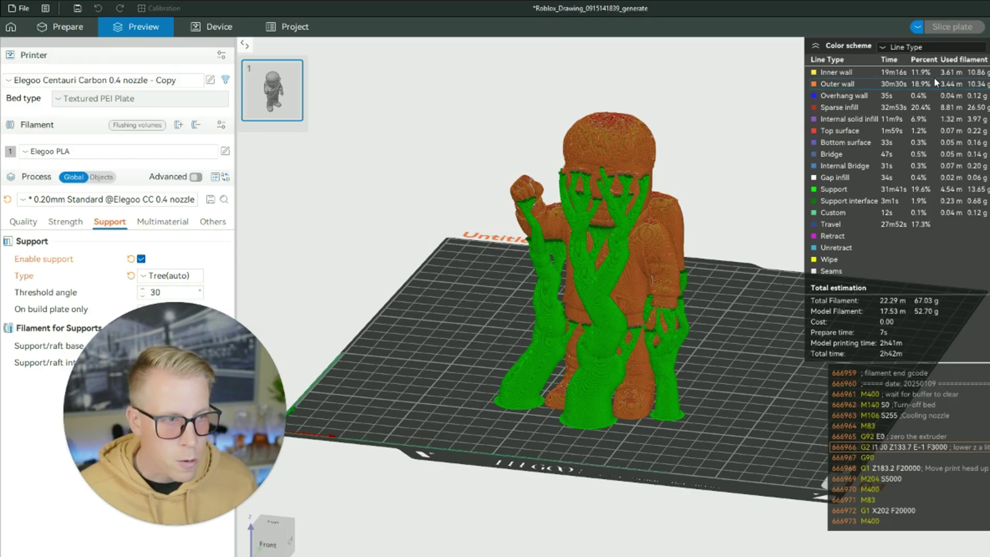
Upload the G-code and print with time-lapse and heated bed levelling on plate Side A.
key(ctrl+shift+g)
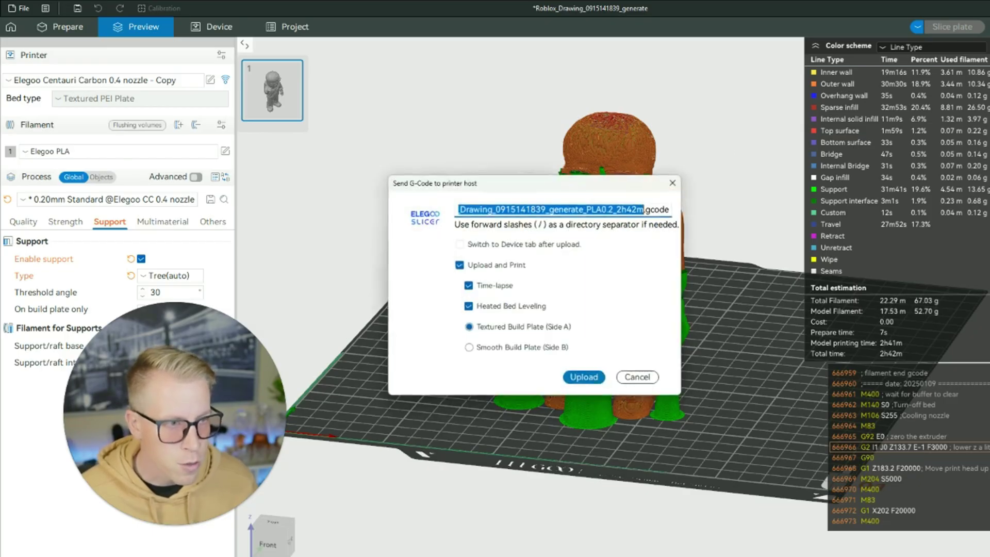
click(585, 377)
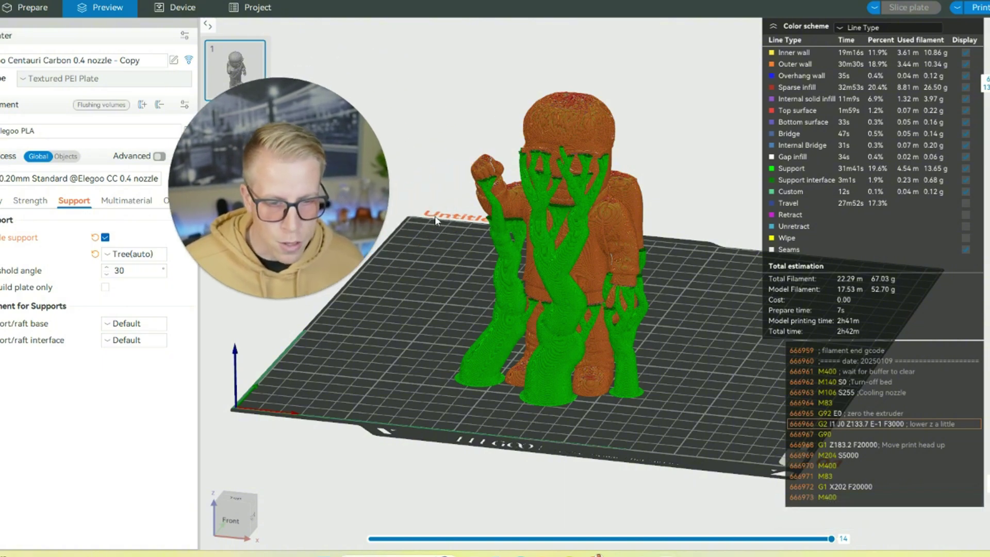
mouse_move(711, 414)
mouse_down()
mouse_move(654, 401)
mouse_move(723, 410)
mouse_up()
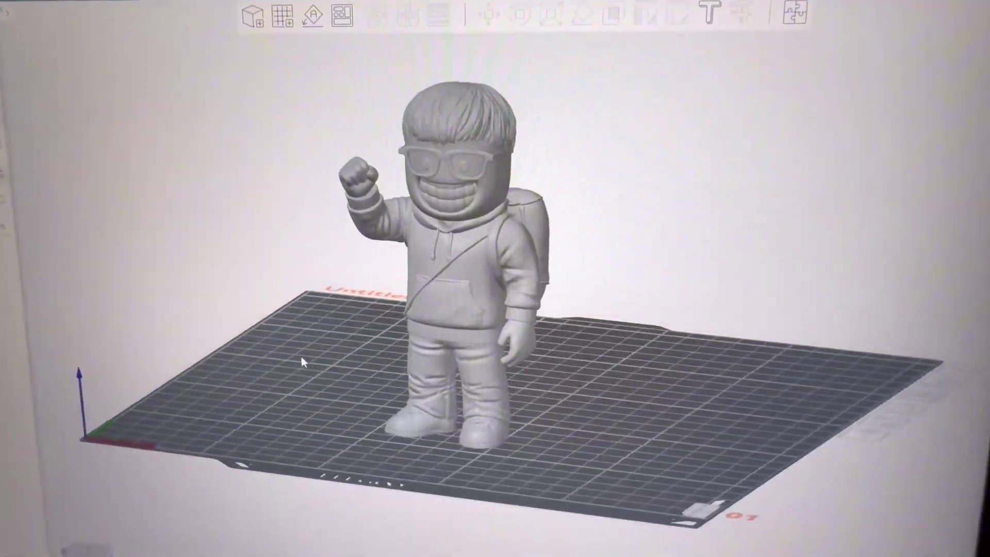
drag(302, 362, 247, 380)
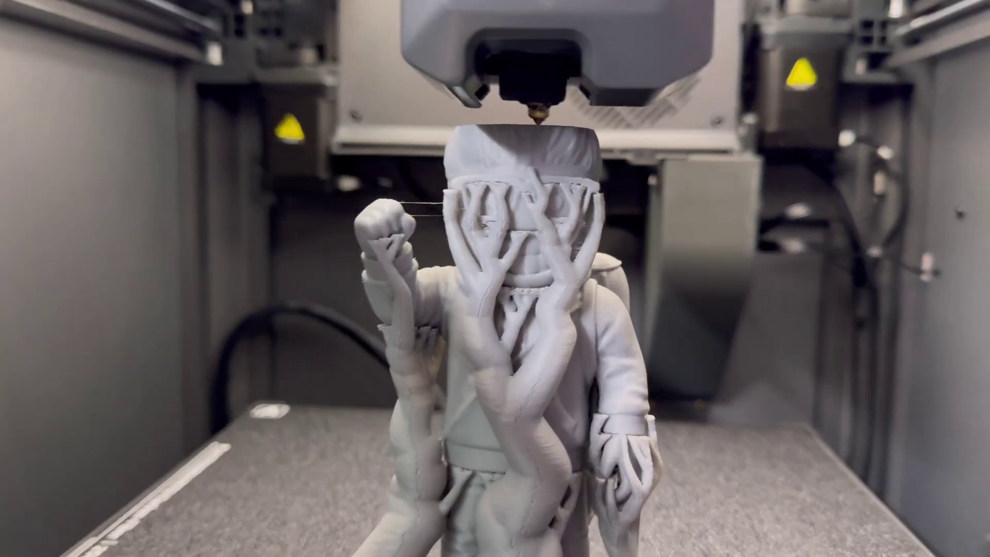